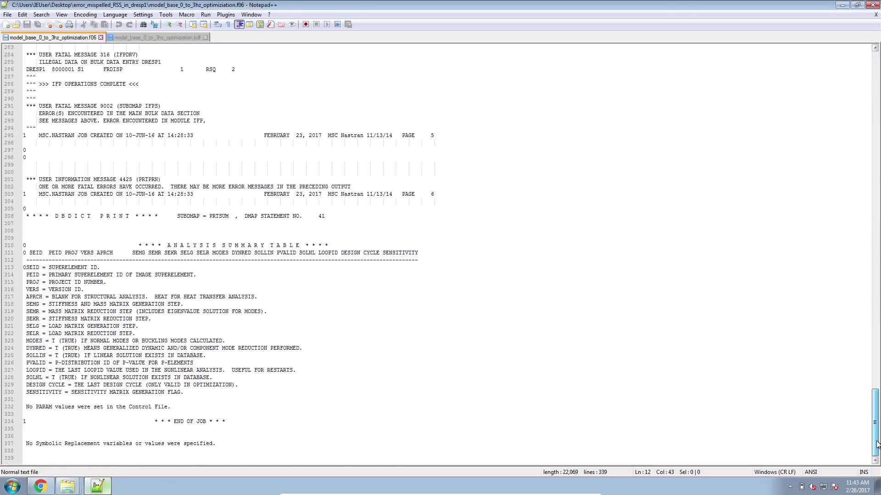
Step: Find USER FATAL MESSAGE 316 in the .f06, select its DRESP1 entry, then bring up the Constraints web page
scroll(155, 211, "up", 3)
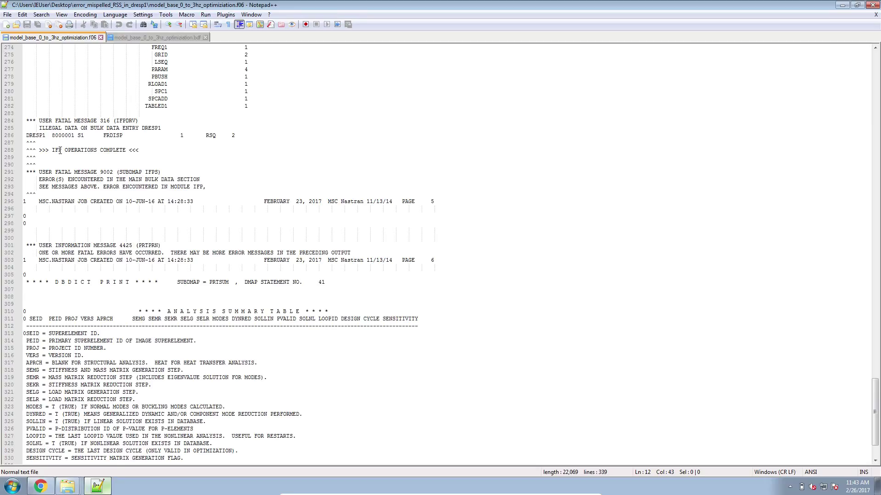
scroll(62, 149, "up", 1)
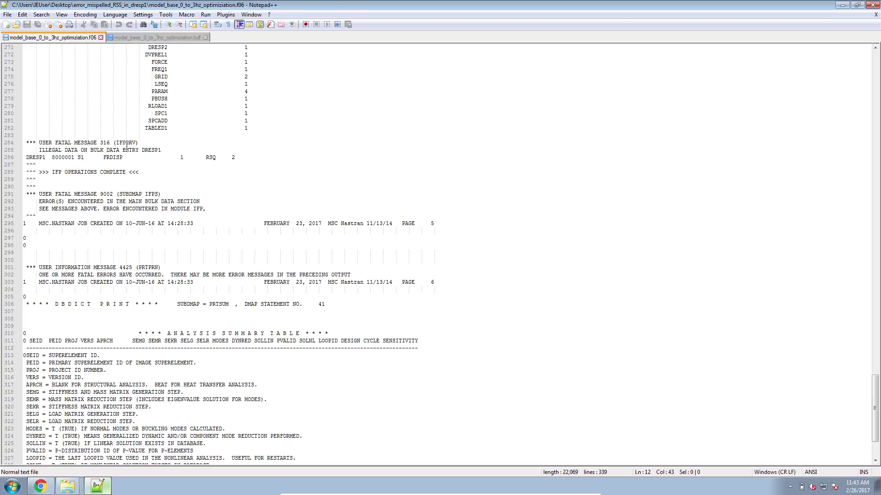
scroll(73, 172, "up", 1)
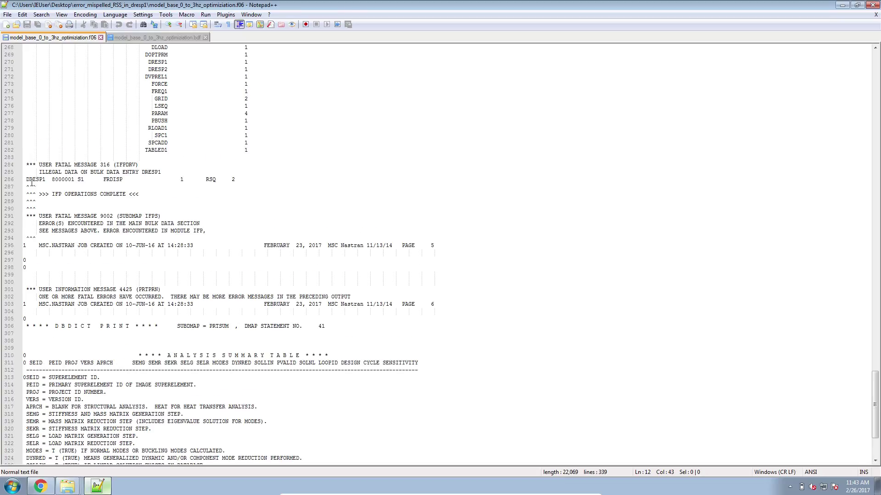
left_click_drag(26, 179, 78, 179)
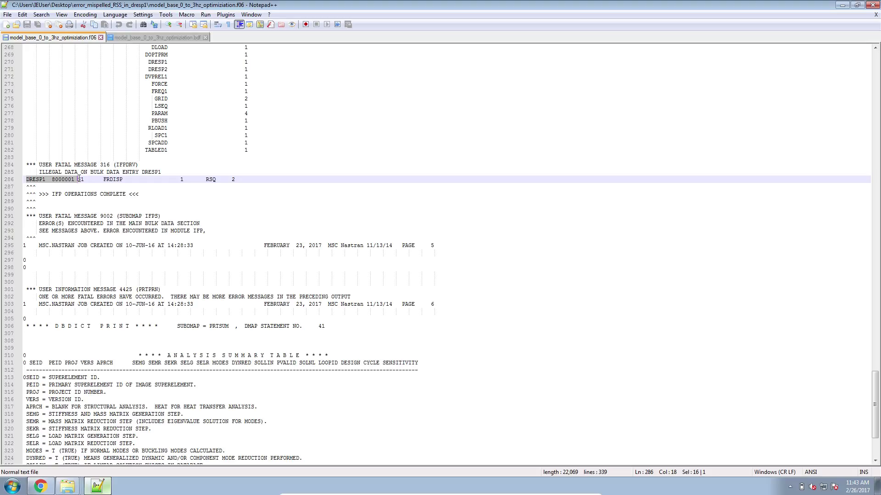
left_click(47, 487)
Step: Select the misspelled RSQ value in the S1 constraint's ATTB field
scroll(142, 365, "up", 2)
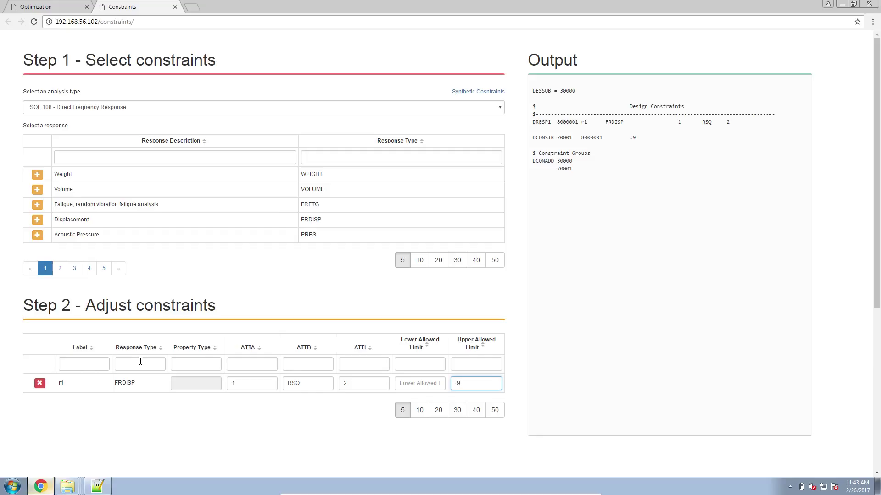
left_click(560, 354)
scroll(555, 356, "down", 2)
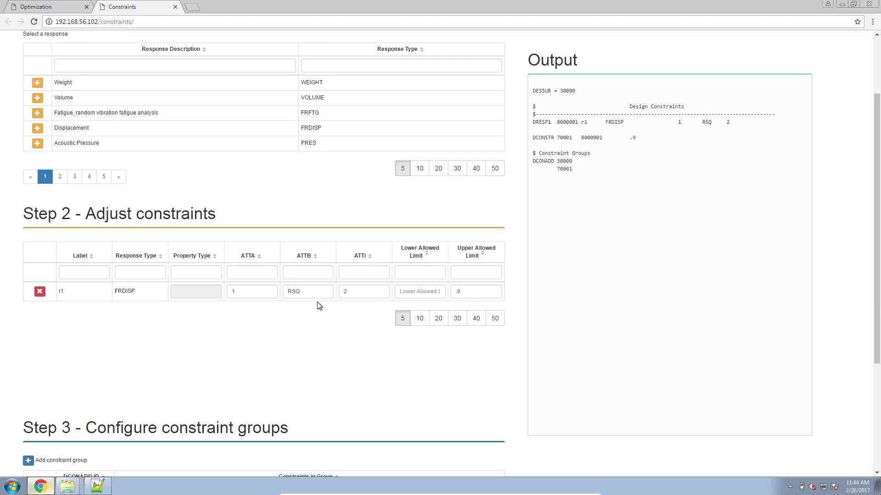
double_click(288, 293)
double_click(233, 292)
left_click(467, 295)
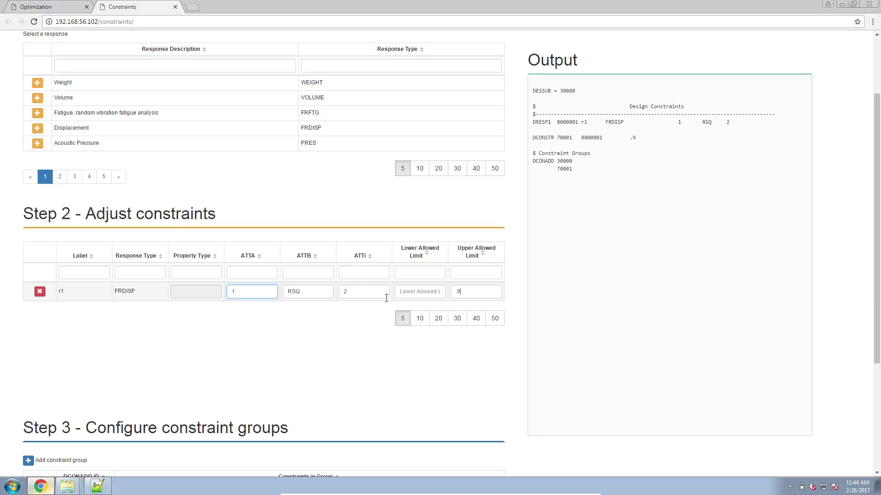
left_click(313, 293)
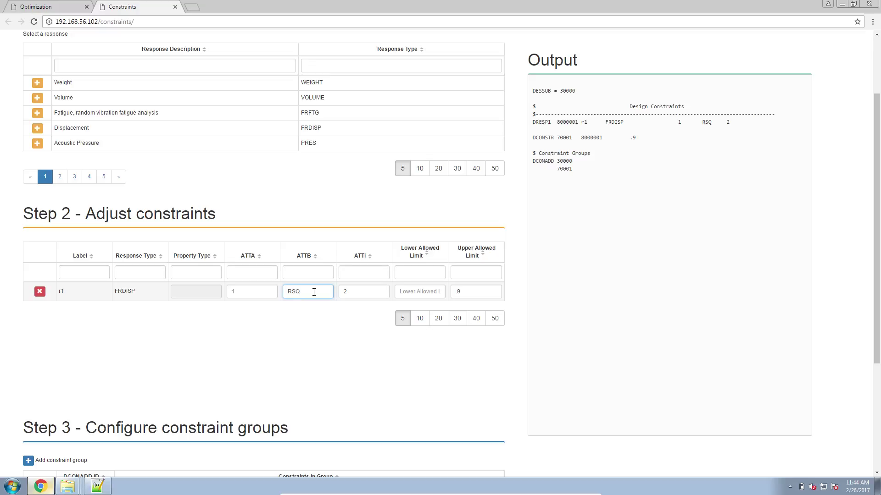
double_click(294, 292)
Step: Change ATTB to RSS, after trying 34.5, 10, MAX, SSQ and AVG
key("BackSpace")
type("34.5")
key("BackSpace")
key("BackSpace")
key("BackSpace")
key("BackSpace")
type("10")
key("BackSpace")
key("BackSpace")
key("BackSpace")
key("BackSpace")
key("BackSpace")
type("MA")
key("BackSpace")
type("AX")
key("BackSpace")
key("BackSpace")
key("BackSpace")
type("SSQ")
key("BackSpace")
key("BackSpace")
key("BackSpace")
type("AVG")
key("BackSpace")
key("BackSpace")
key("BackSpace")
type("RSS")
Step: Copy the generated constraint output text and return to the .bdf file in Notepad++
double_click(297, 293)
left_click_drag(607, 179, 533, 105)
right_click(534, 112)
left_click(546, 119)
left_click(97, 486)
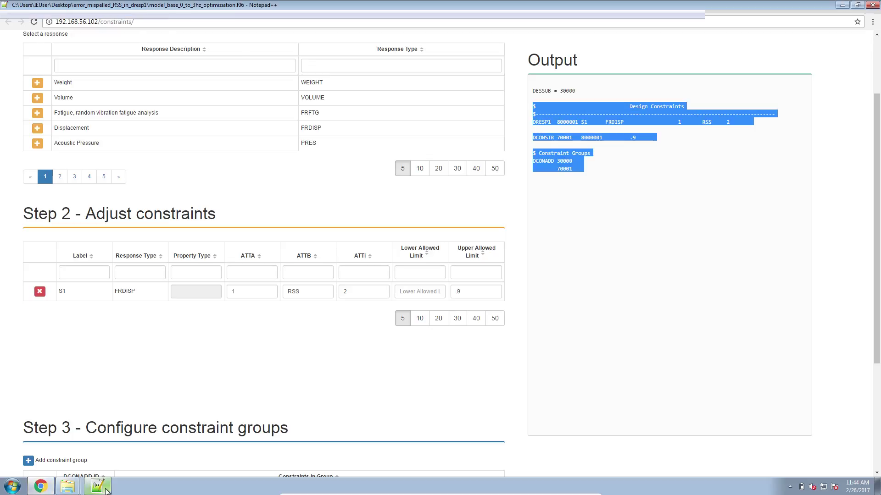
left_click(137, 37)
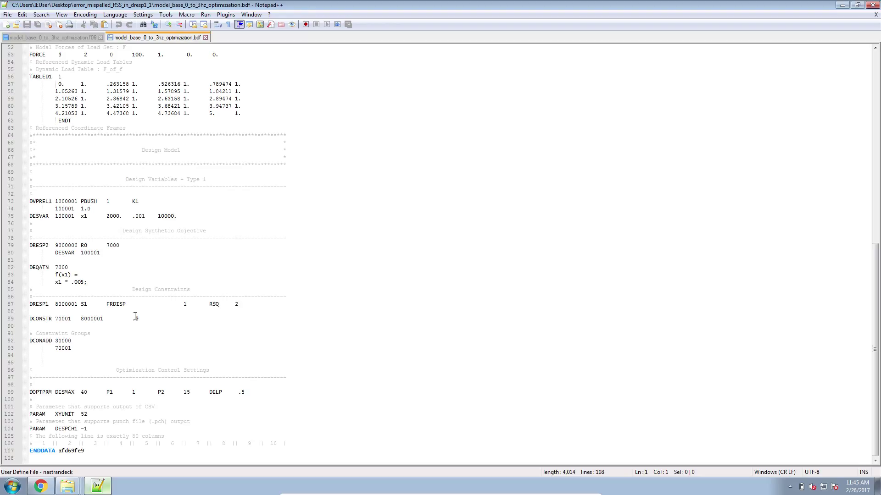
Step: Paste the corrected constraint block over lines 85–93 of the .bdf and save it
left_click_drag(94, 348, 30, 290)
key("ctrl+v")
scroll(186, 315, "up", 3)
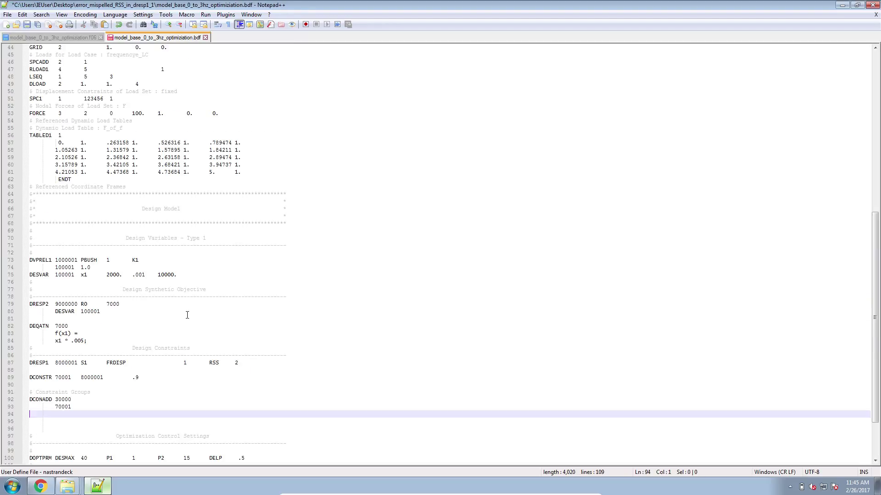
scroll(114, 342, "down", 1)
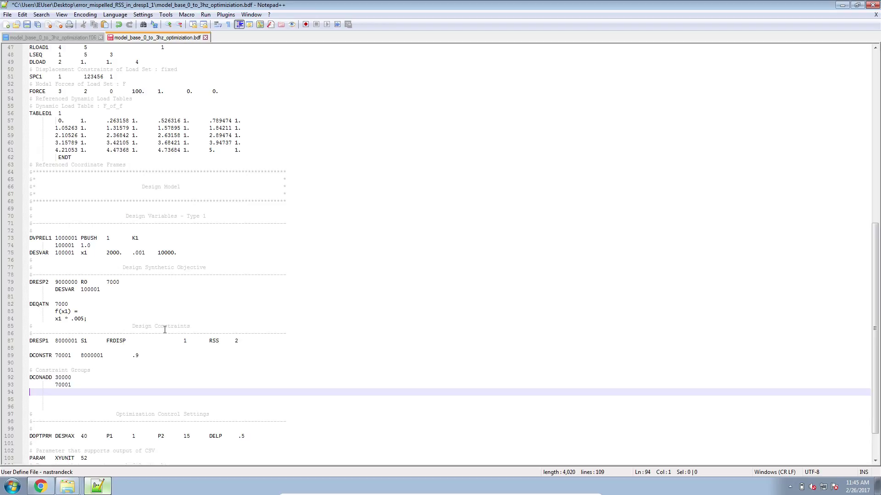
left_click_drag(220, 341, 217, 341)
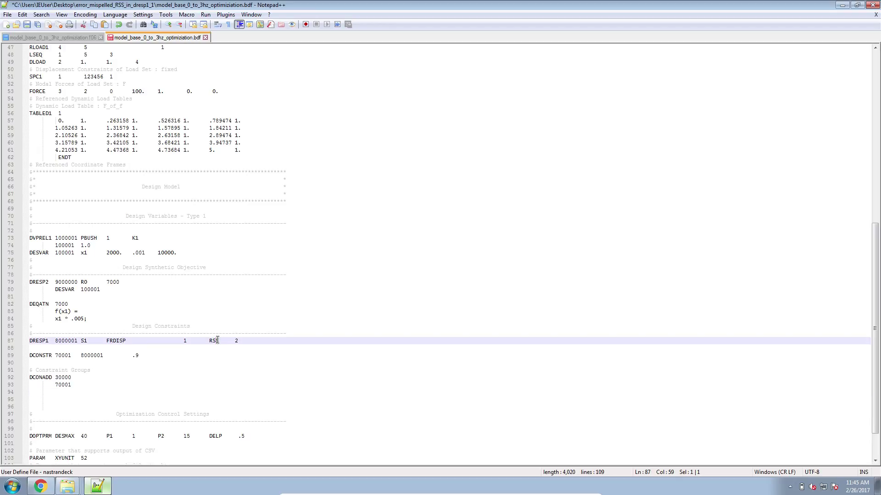
key("ctrl+s")
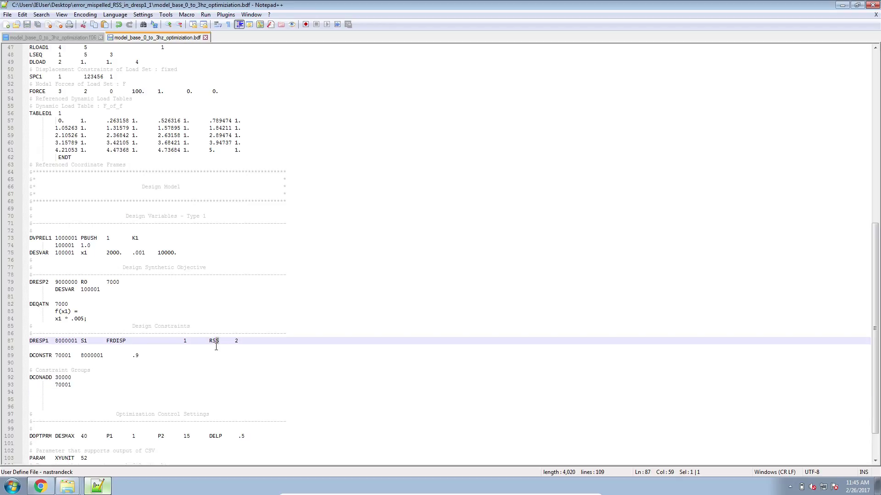
left_click(21, 485)
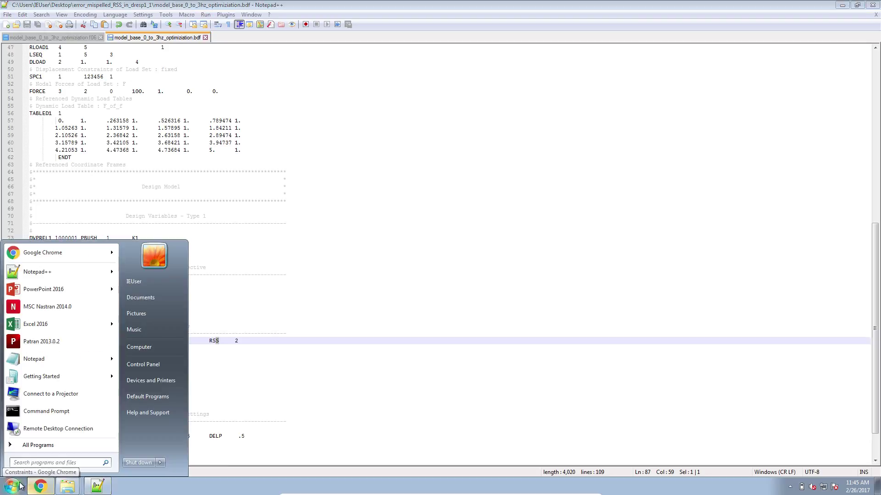
Step: Launch MSC Nastran 2014.0 and run the corrected .bdf from error_mispelled_RSS_in_dresp1_1
type("nastran")
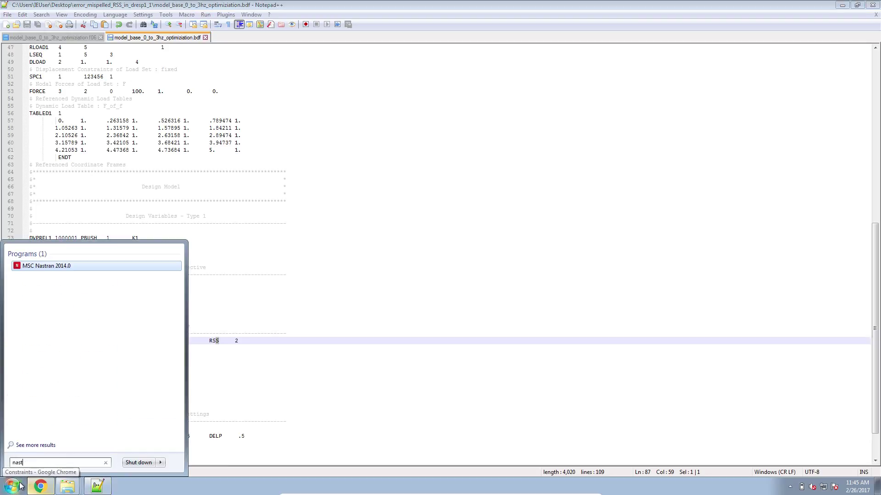
key("Return")
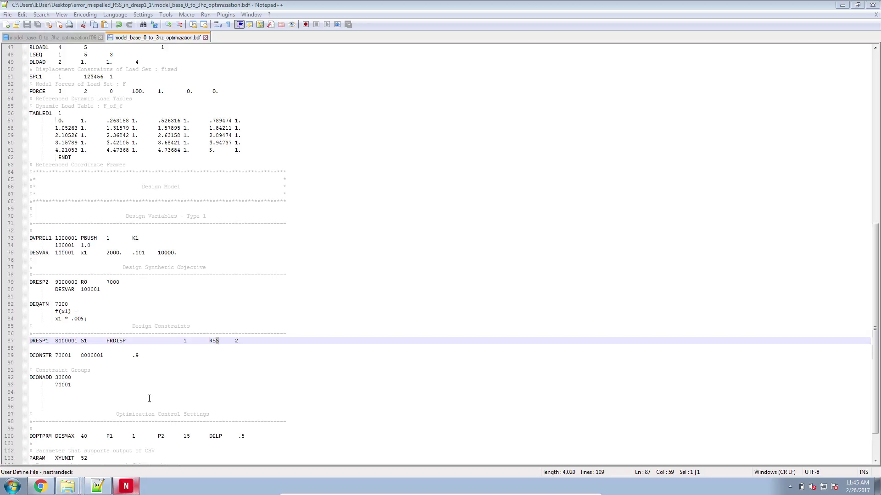
left_click(402, 253)
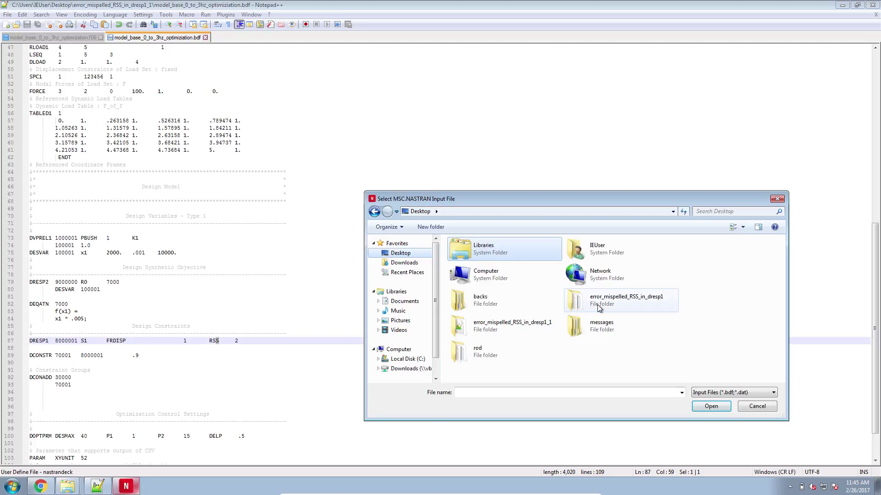
left_click(600, 304)
left_click(541, 330)
double_click(542, 330)
double_click(486, 251)
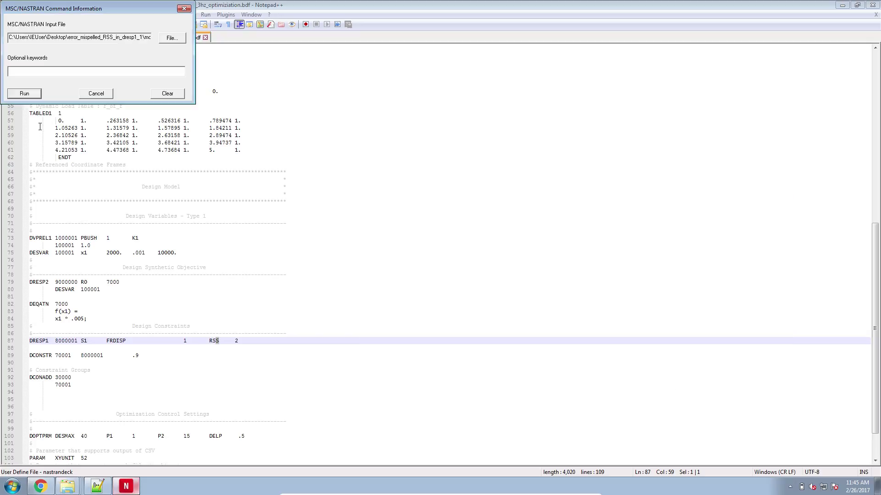
left_click(26, 92)
Step: Split Notepad++ so the old .f06 is in one view and the .bdf is in the other
right_click(155, 42)
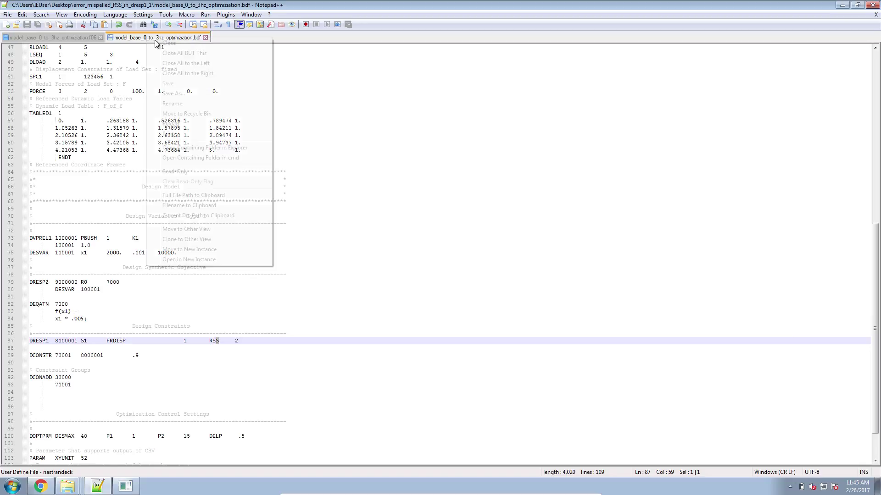
left_click(199, 232)
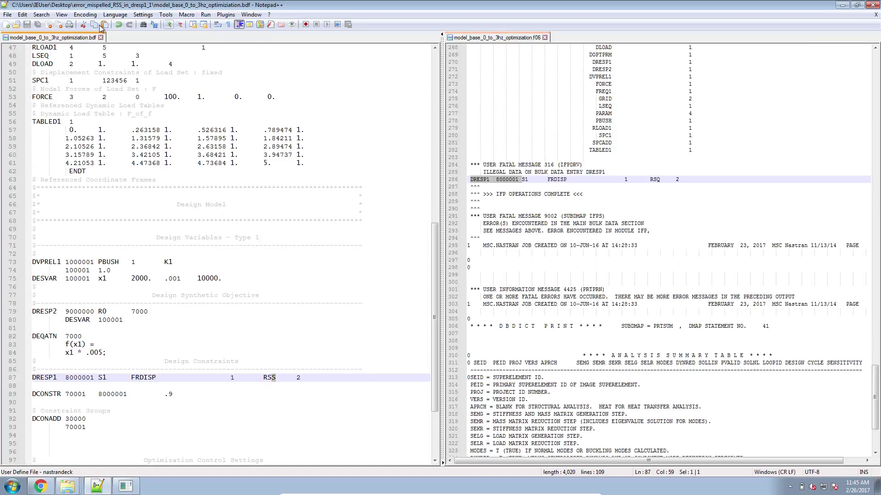
right_click(461, 37)
left_click(504, 227)
right_click(71, 38)
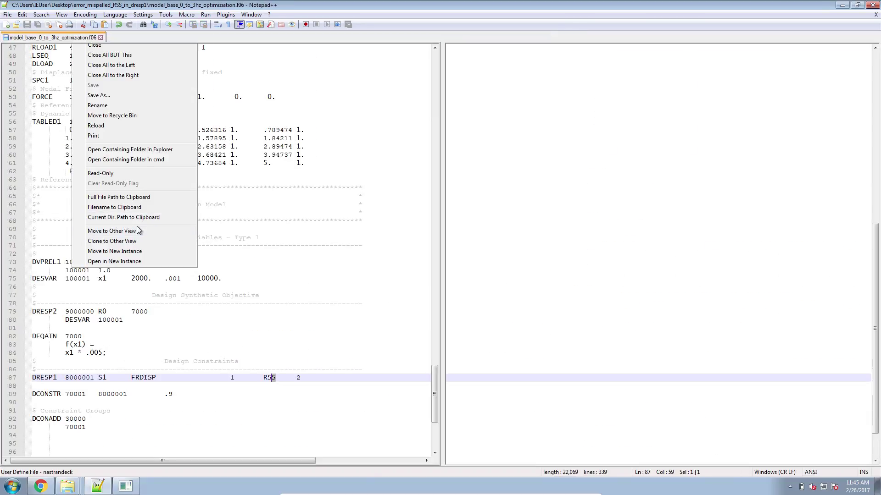
left_click(139, 231)
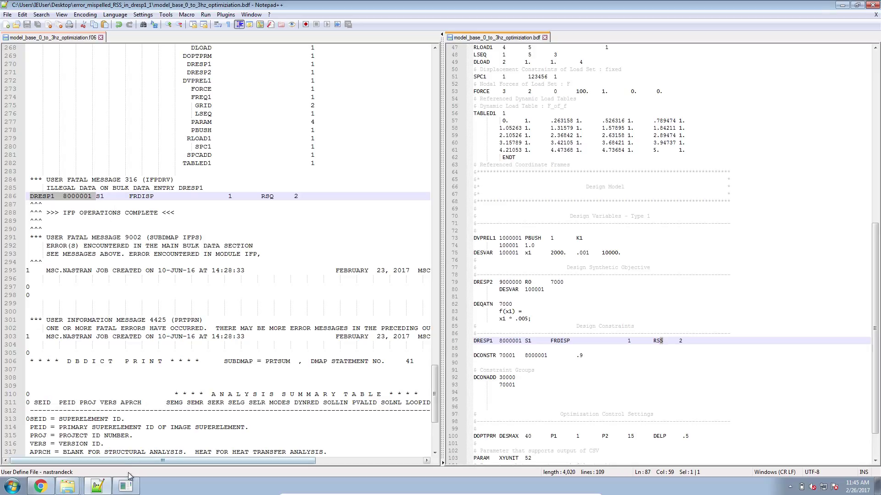
Step: Open the new run's .f06 from the error_mispelled_RSS_in_dresp1_1 folder in Notepad++
left_click(67, 486)
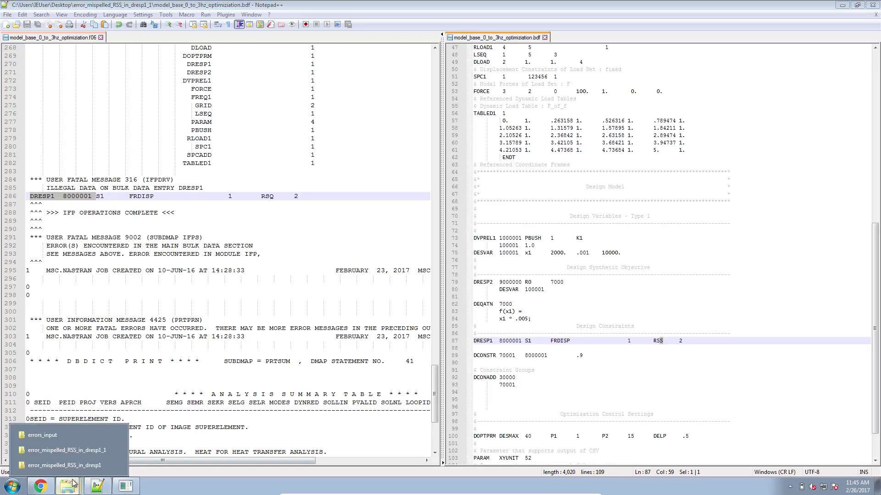
left_click(82, 451)
left_click(277, 174)
right_click(275, 175)
left_click(306, 194)
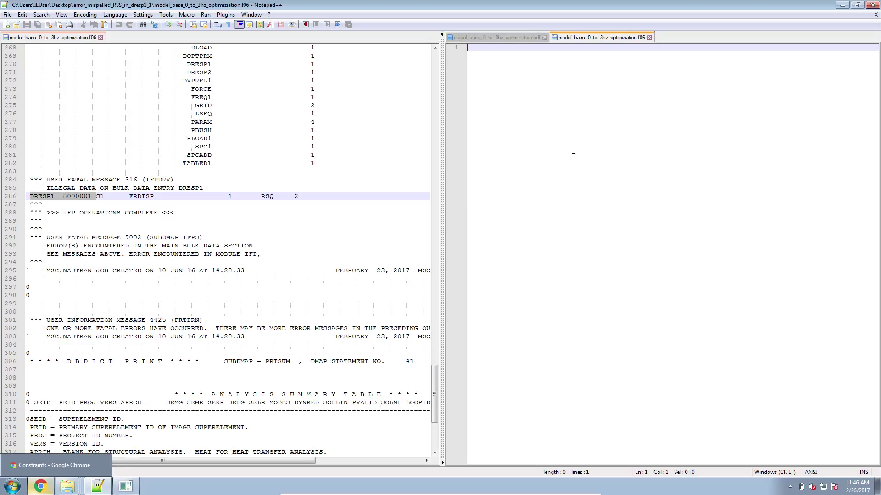
Step: Reload the rewritten .f06 and scroll to its end, which shows hard convergence at cycle 5
left_click(138, 264)
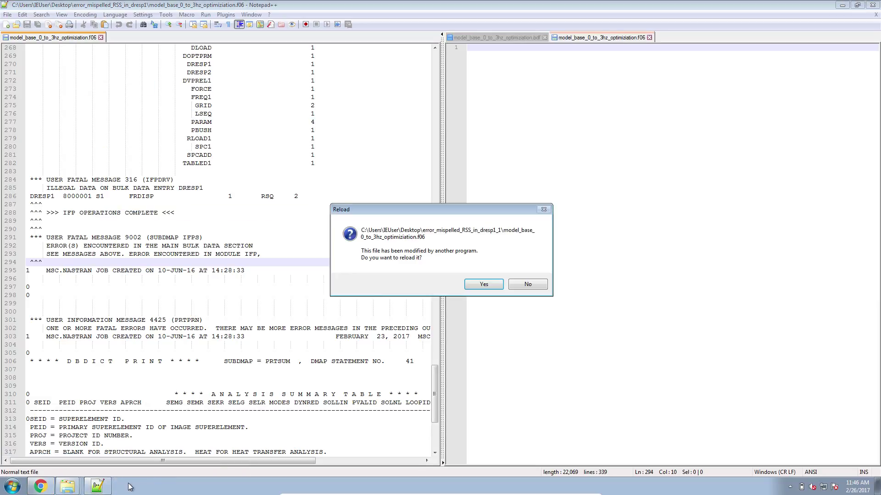
left_click(484, 285)
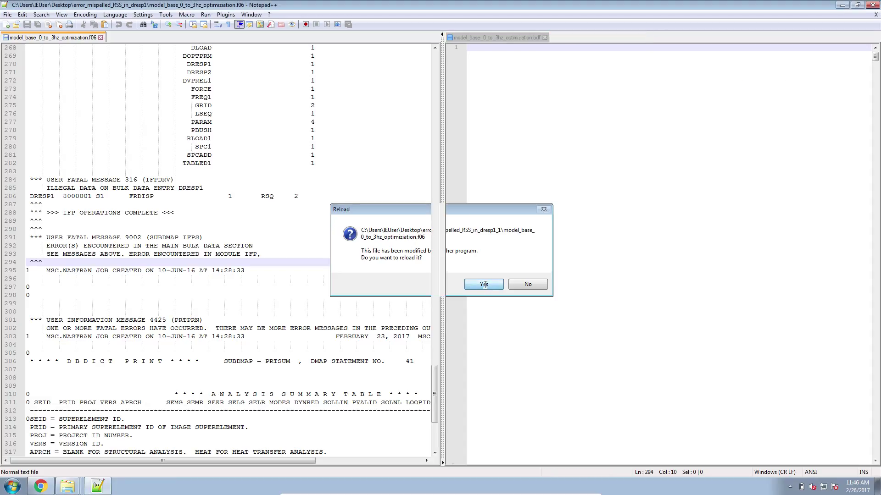
left_click_drag(866, 53, 866, 444)
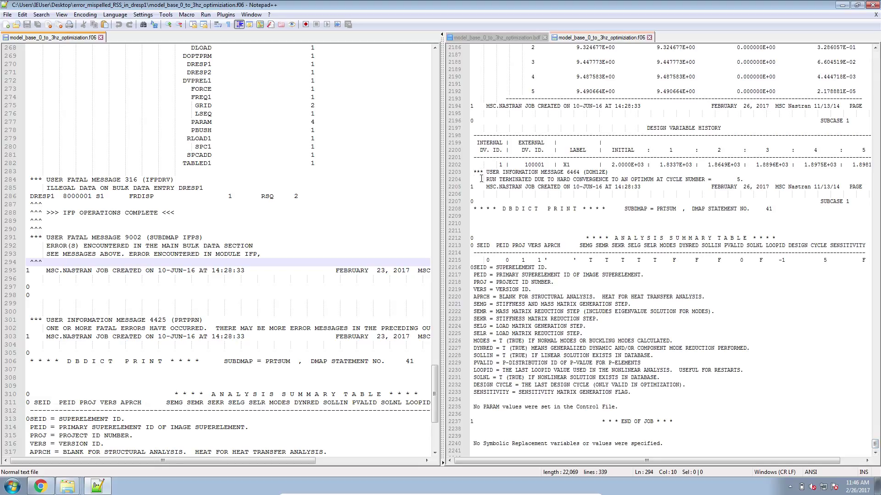
left_click_drag(487, 180, 705, 179)
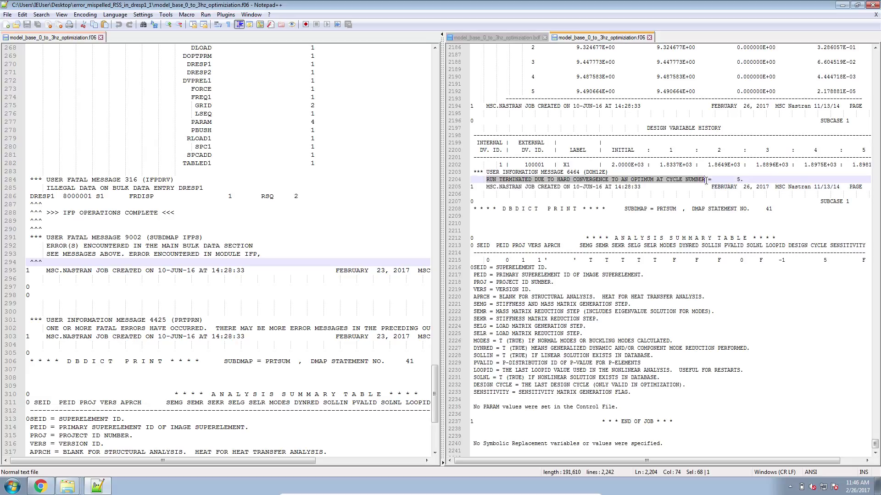
left_click(610, 182)
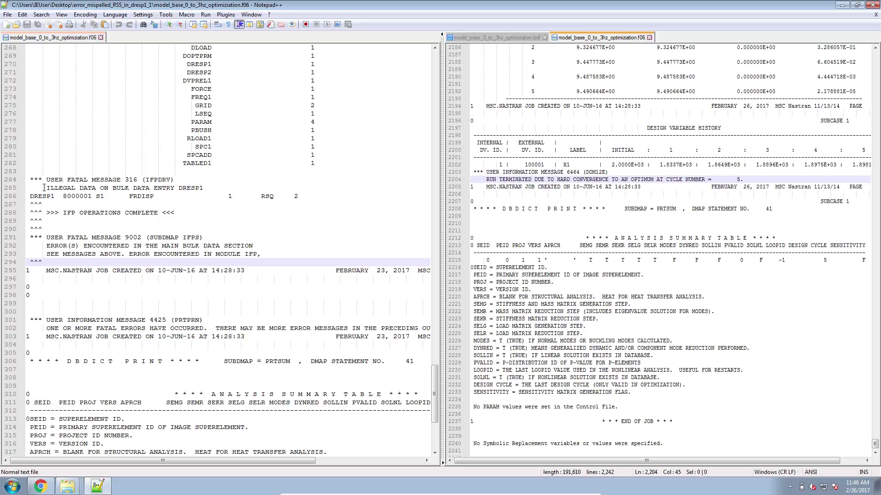
left_click_drag(47, 179, 120, 181)
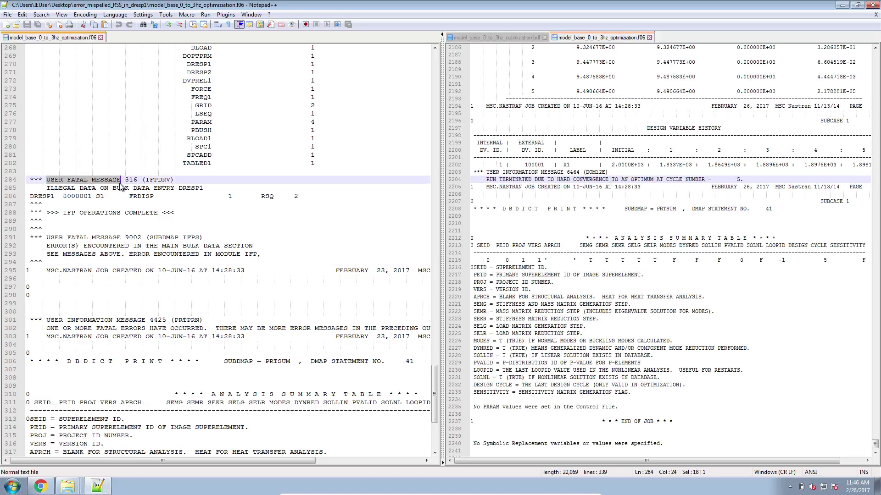
right_click(115, 177)
left_click(130, 198)
left_click(505, 231)
key("ctrl+f")
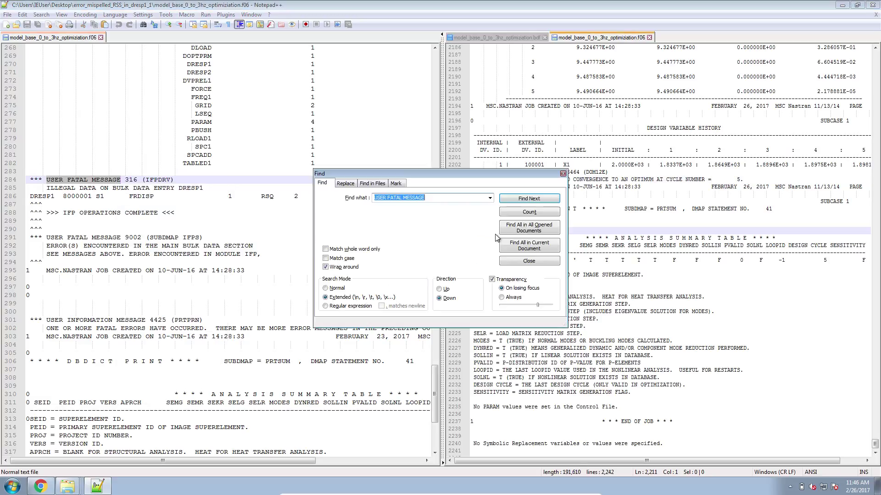
left_click(513, 203)
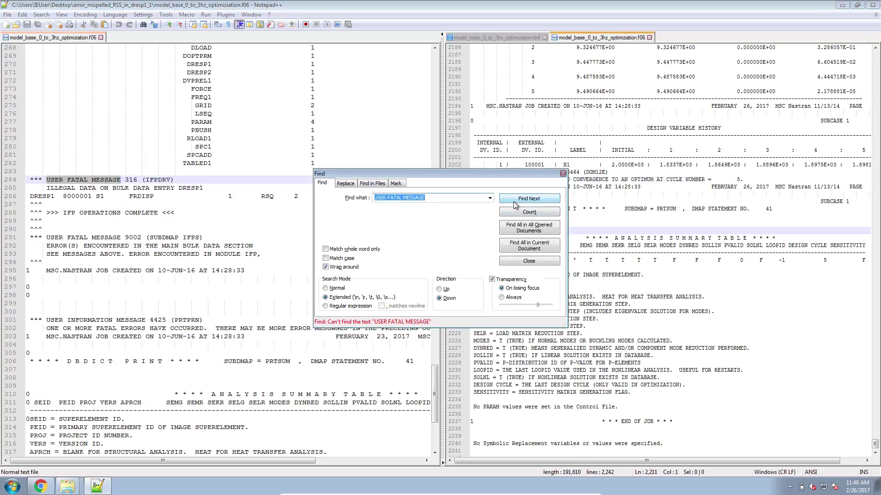
left_click(562, 175)
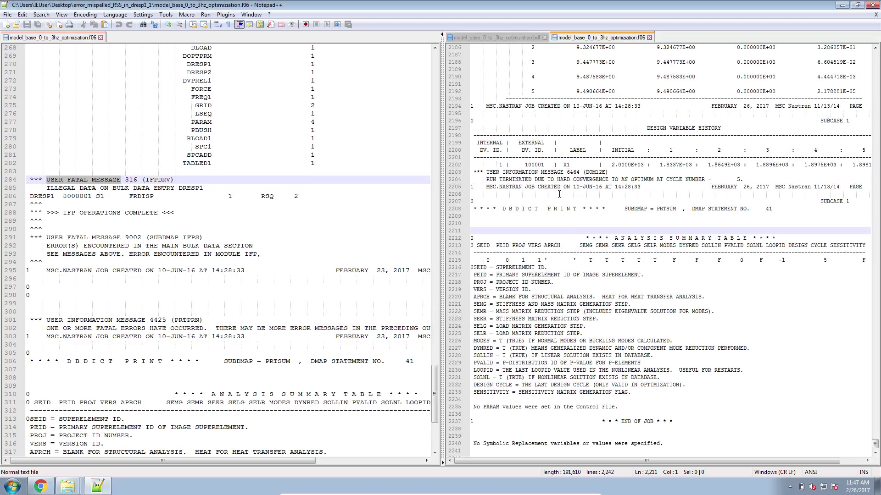